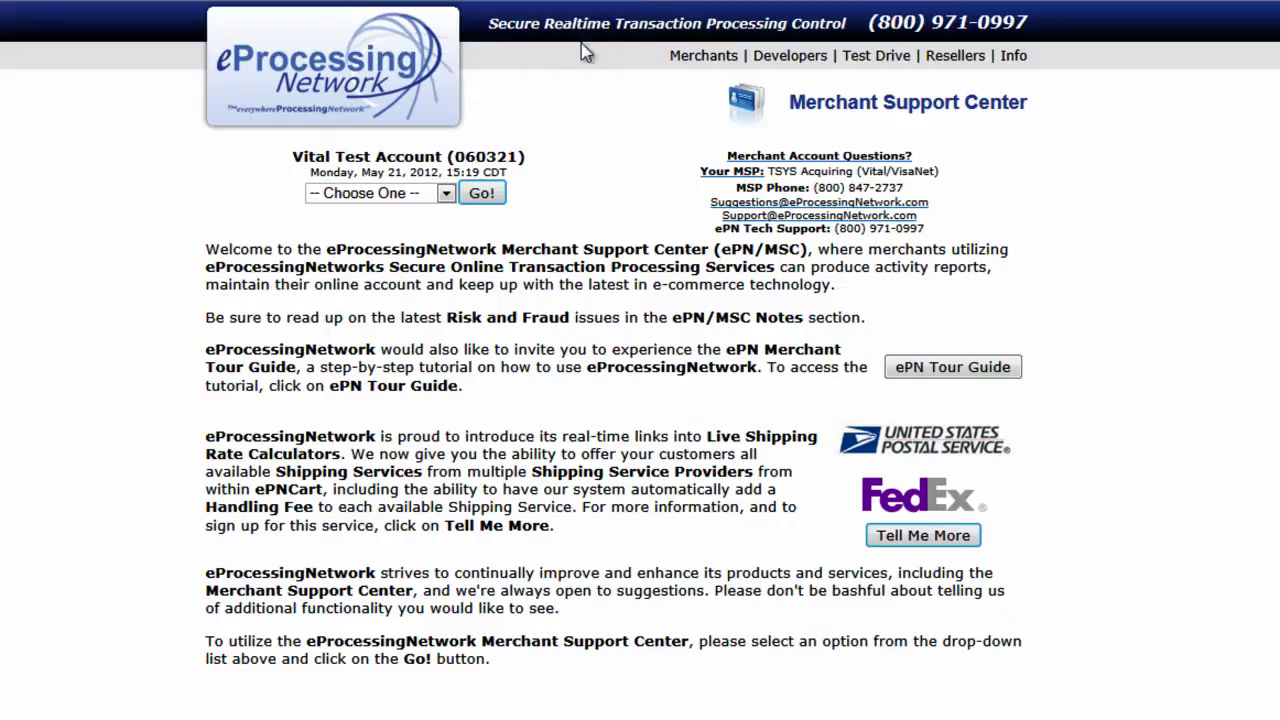
Pick Resources from the account section list and go to that page.
{"action": "left_click", "coordinate": [446, 193]}
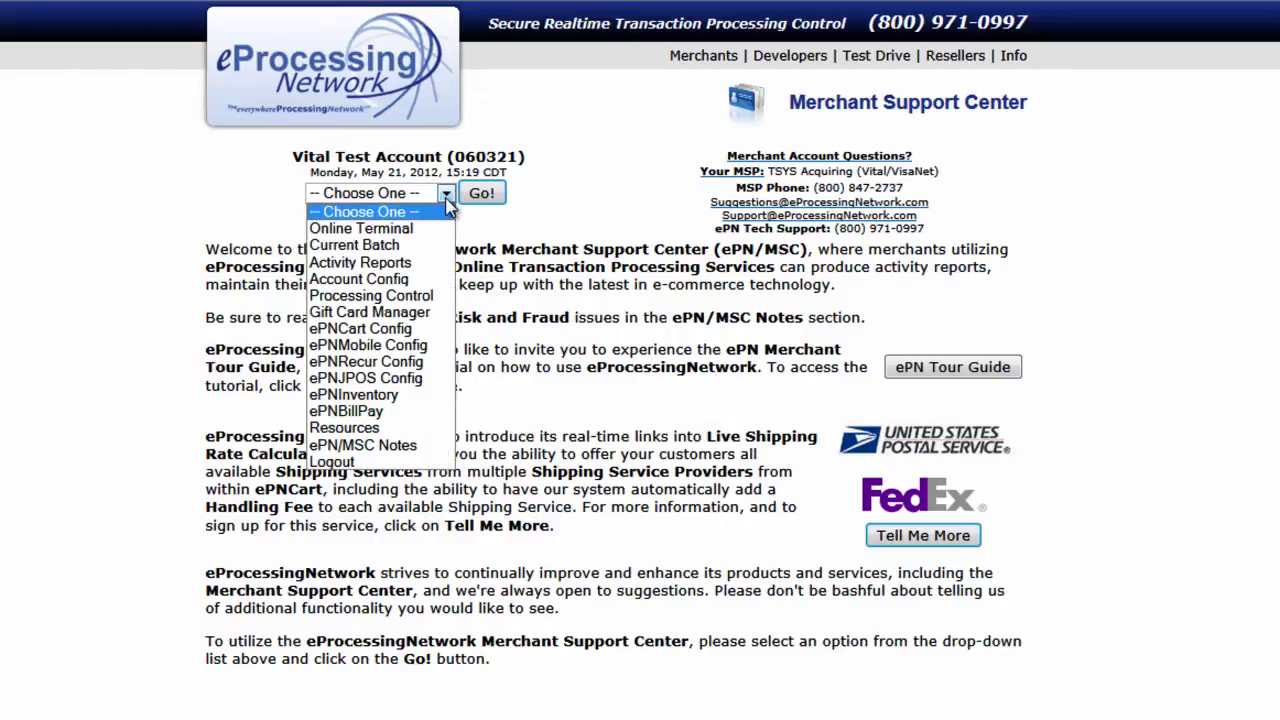
{"action": "left_click", "coordinate": [412, 428]}
{"action": "left_click", "coordinate": [500, 196]}
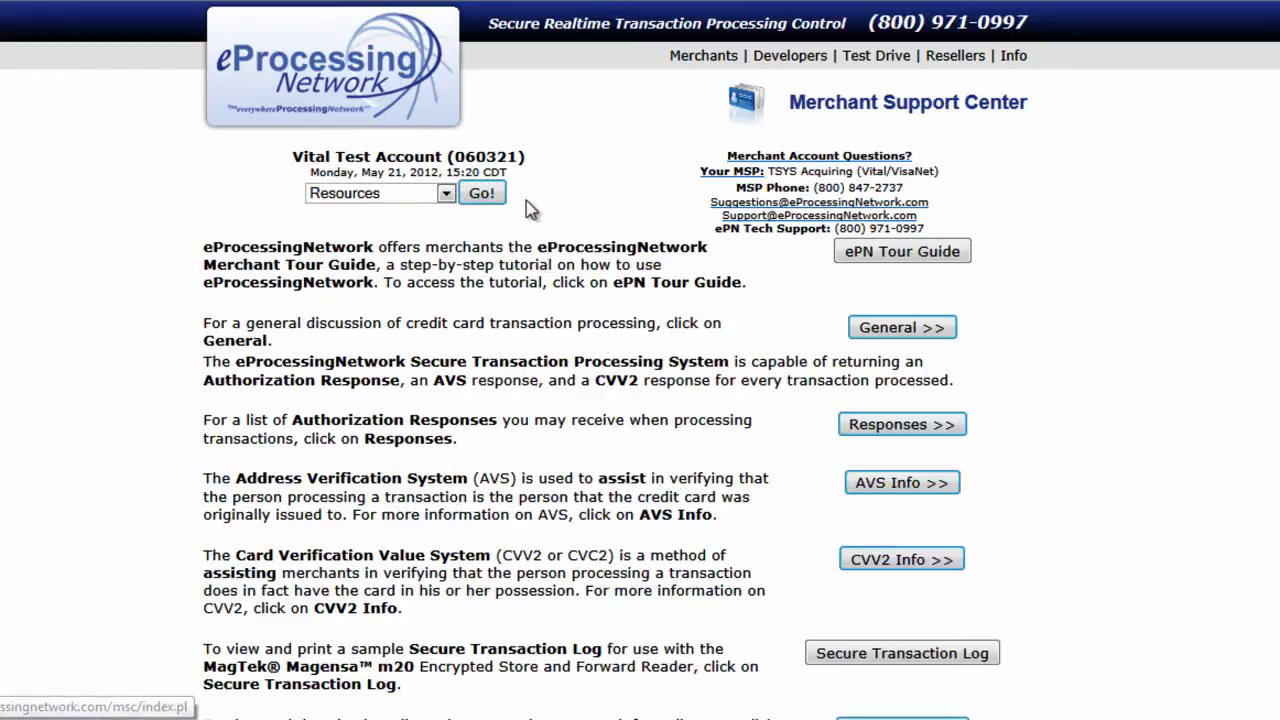
Open the Order Form Generator options with the company logo included and 1 product.
{"action": "scroll", "coordinate": [680, 209], "scroll_direction": "down", "scroll_amount": 5}
{"action": "scroll", "coordinate": [680, 209], "scroll_direction": "down", "scroll_amount": 1}
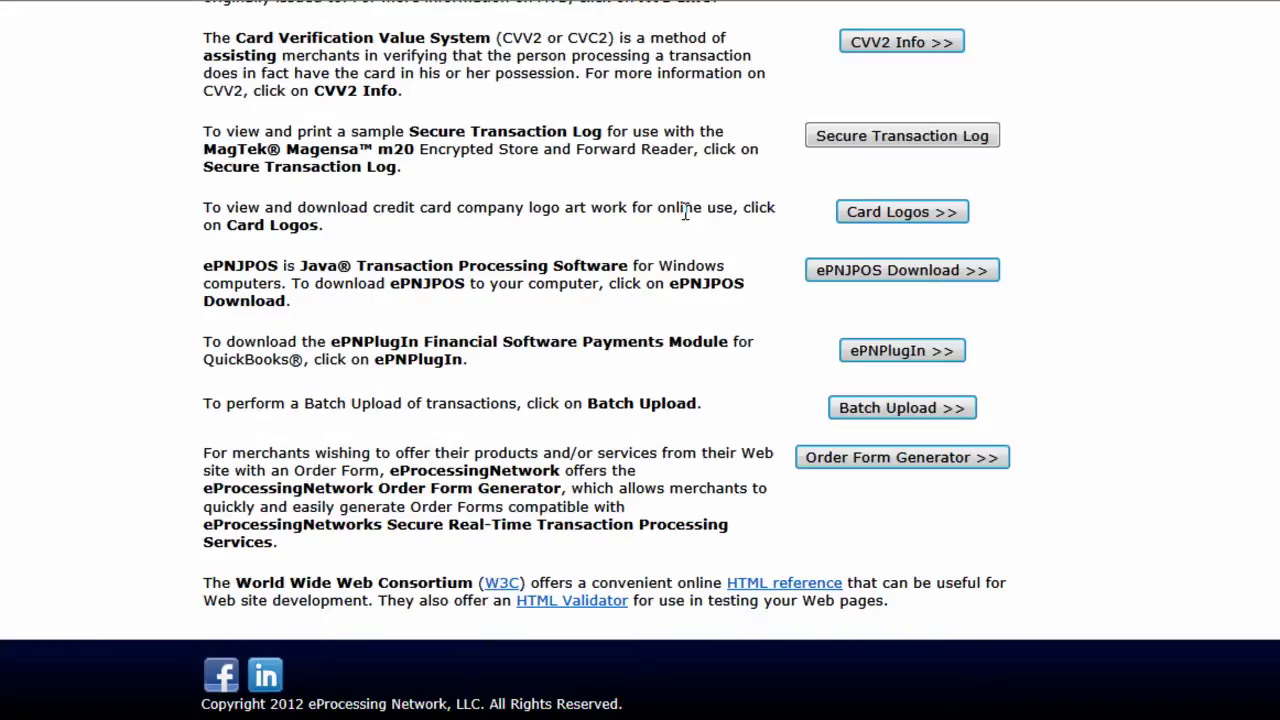
{"action": "left_click", "coordinate": [819, 467]}
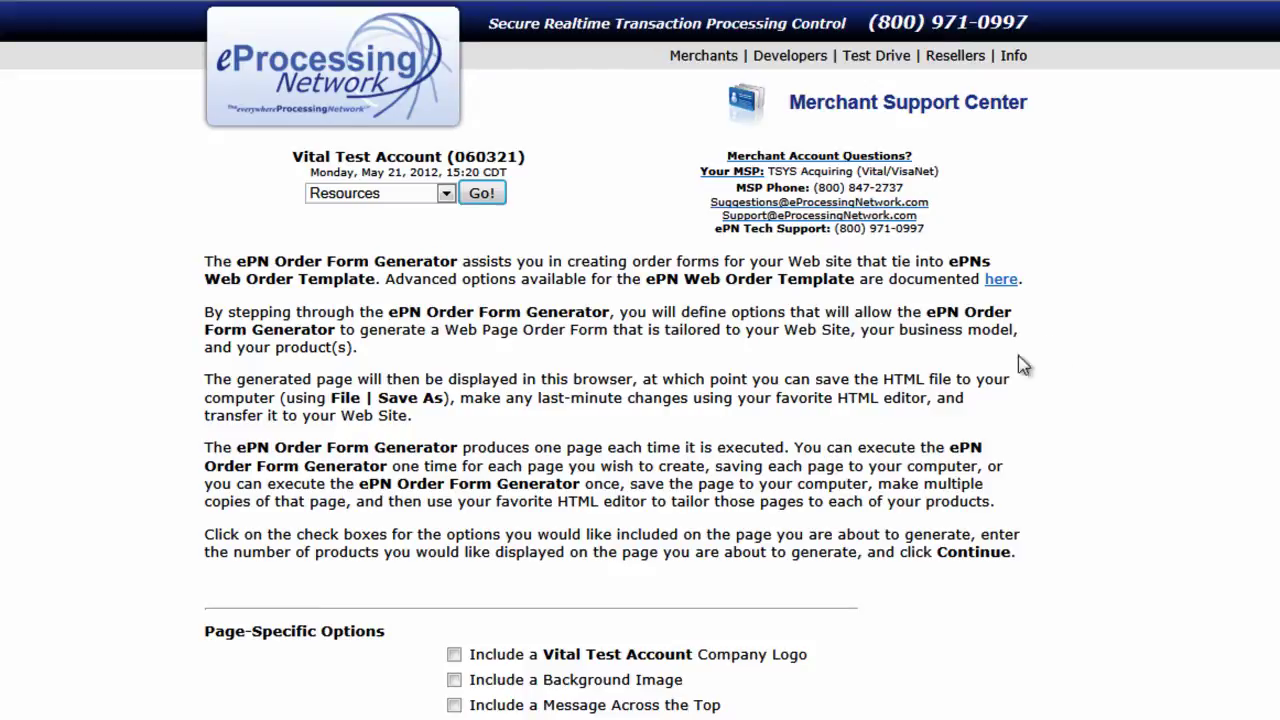
{"action": "scroll", "coordinate": [1188, 245], "scroll_direction": "down", "scroll_amount": 6}
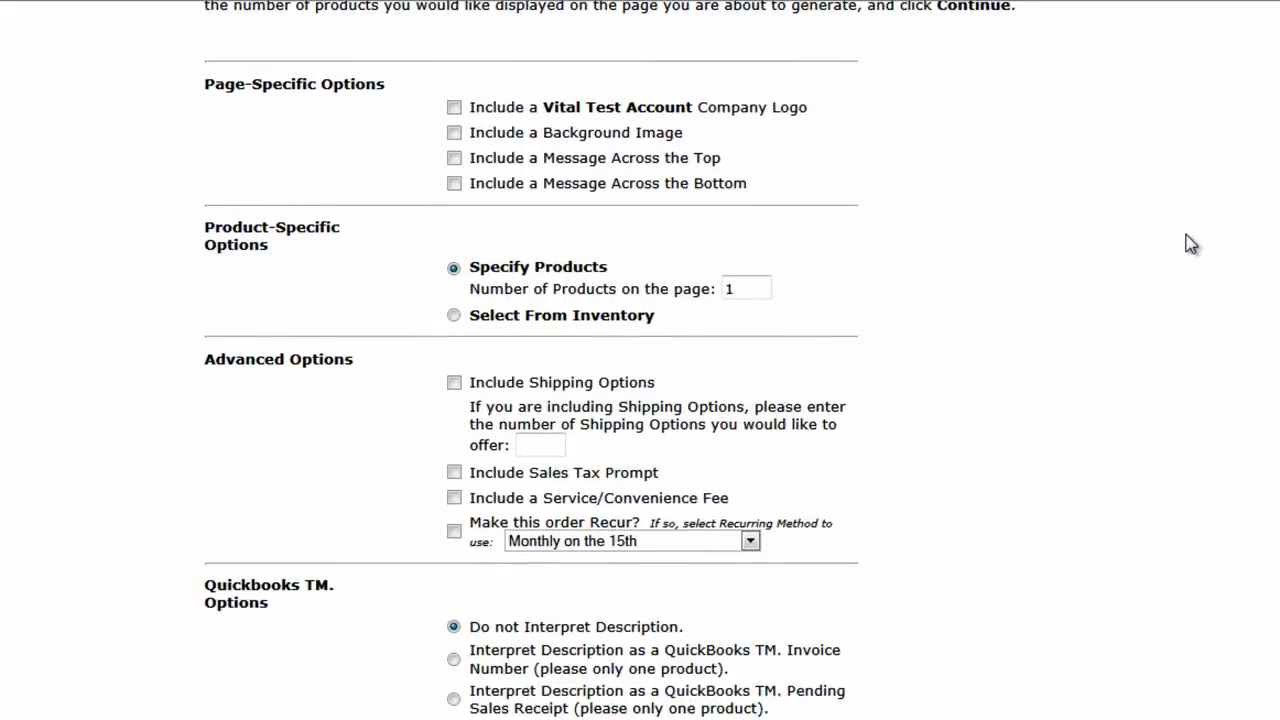
{"action": "scroll", "coordinate": [1190, 243], "scroll_direction": "up", "scroll_amount": 1}
{"action": "scroll", "coordinate": [1190, 243], "scroll_direction": "down", "scroll_amount": 1}
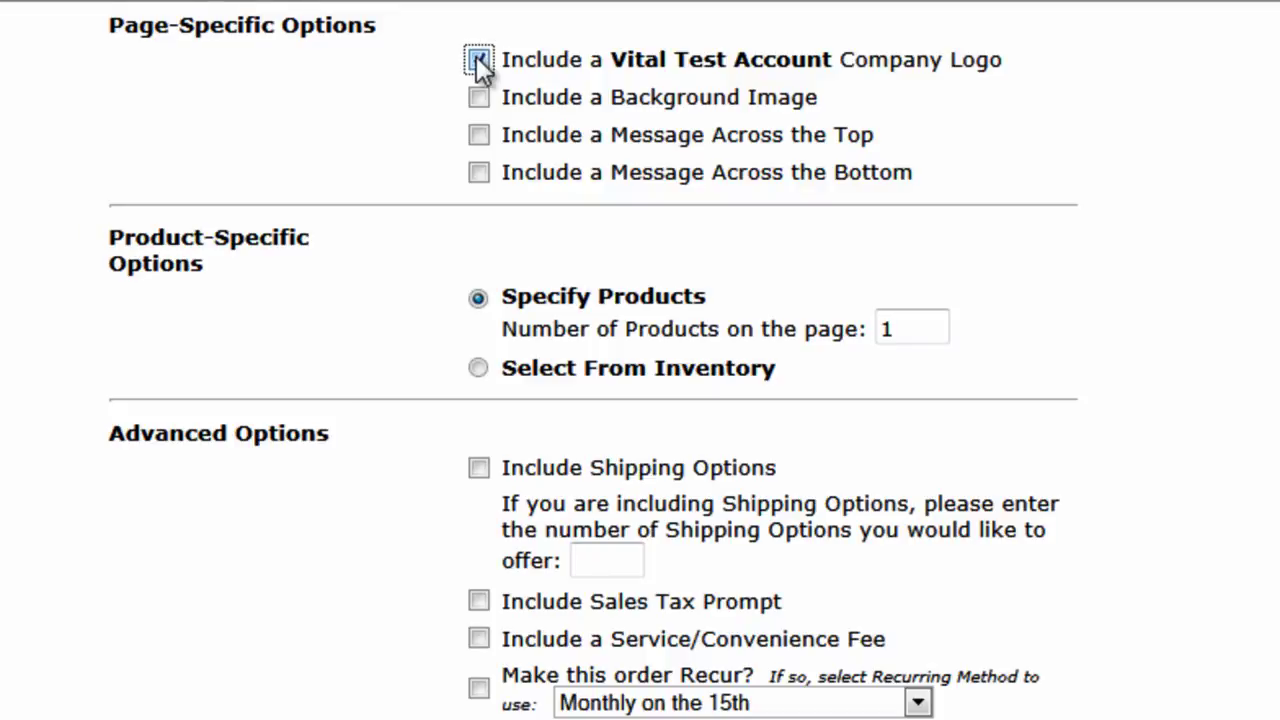
Include top and bottom messages, switching back from inventory to manually specified products.
{"action": "left_click", "coordinate": [477, 139]}
{"action": "left_click", "coordinate": [481, 175]}
{"action": "left_click", "coordinate": [478, 369]}
{"action": "left_click", "coordinate": [479, 299]}
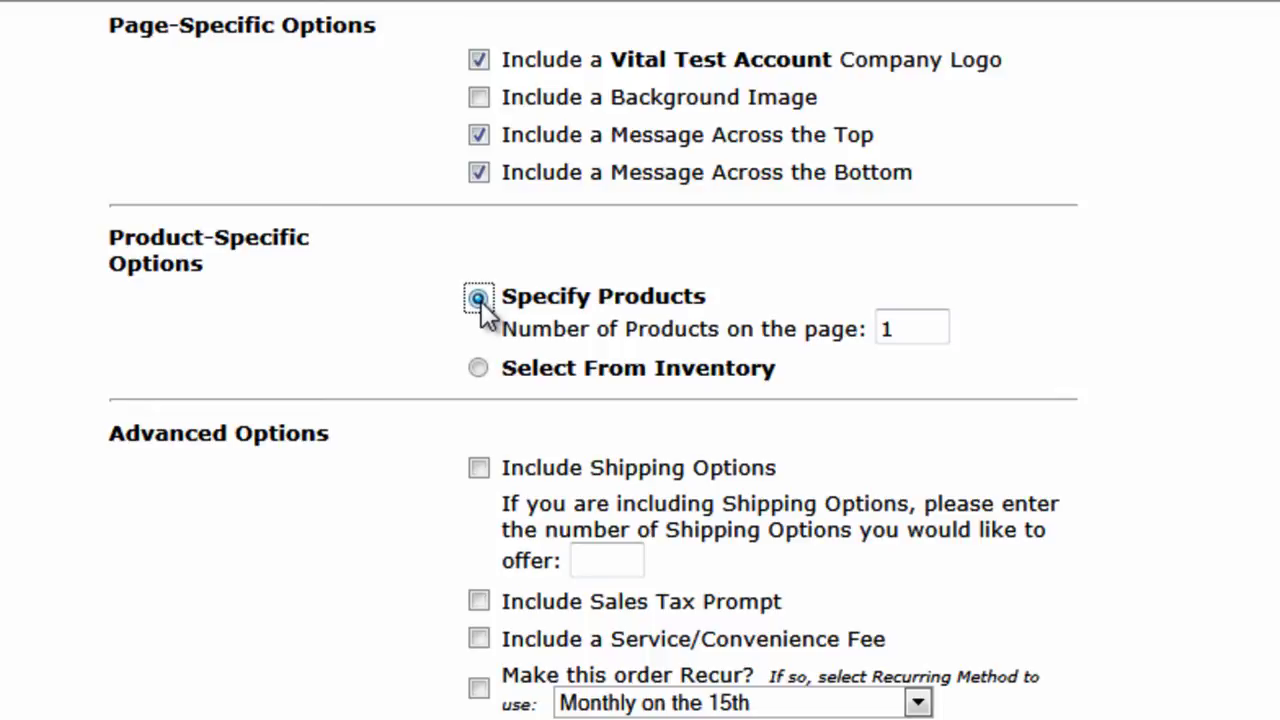
{"action": "scroll", "coordinate": [494, 100], "scroll_direction": "down", "scroll_amount": 5}
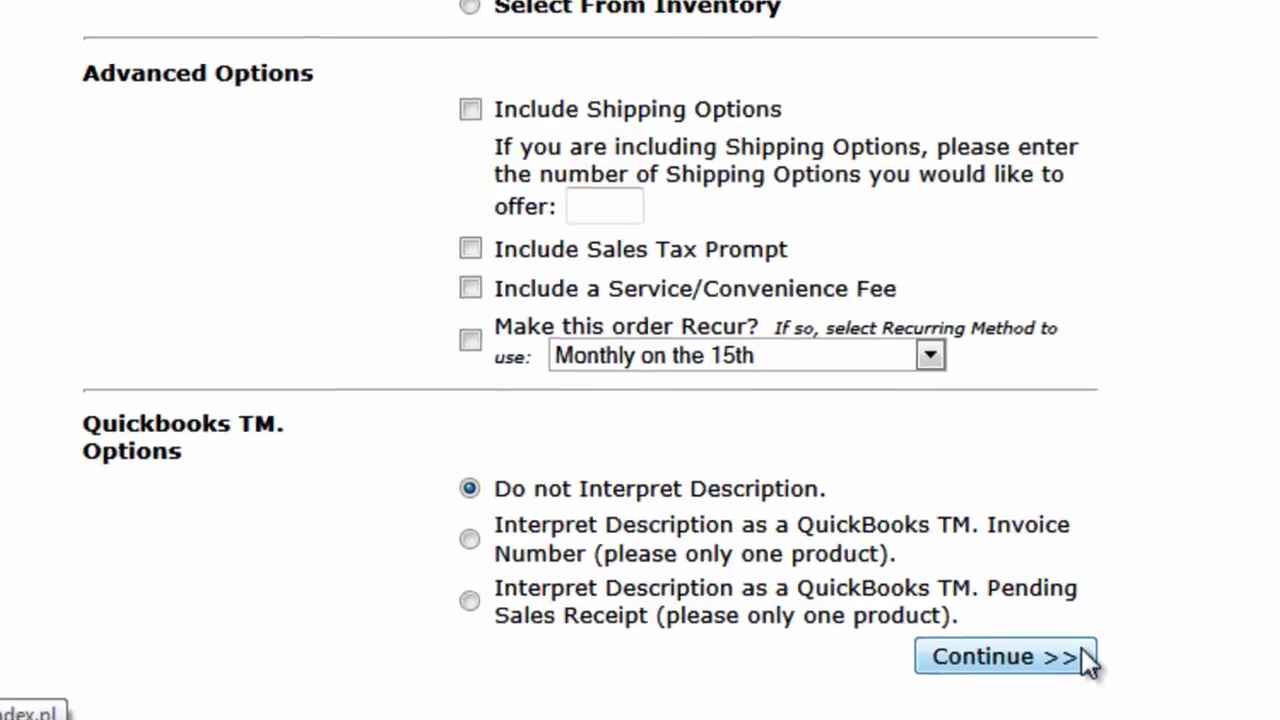
Continue from the generator options to the Page-Specific Options form.
{"action": "left_click", "coordinate": [880, 684]}
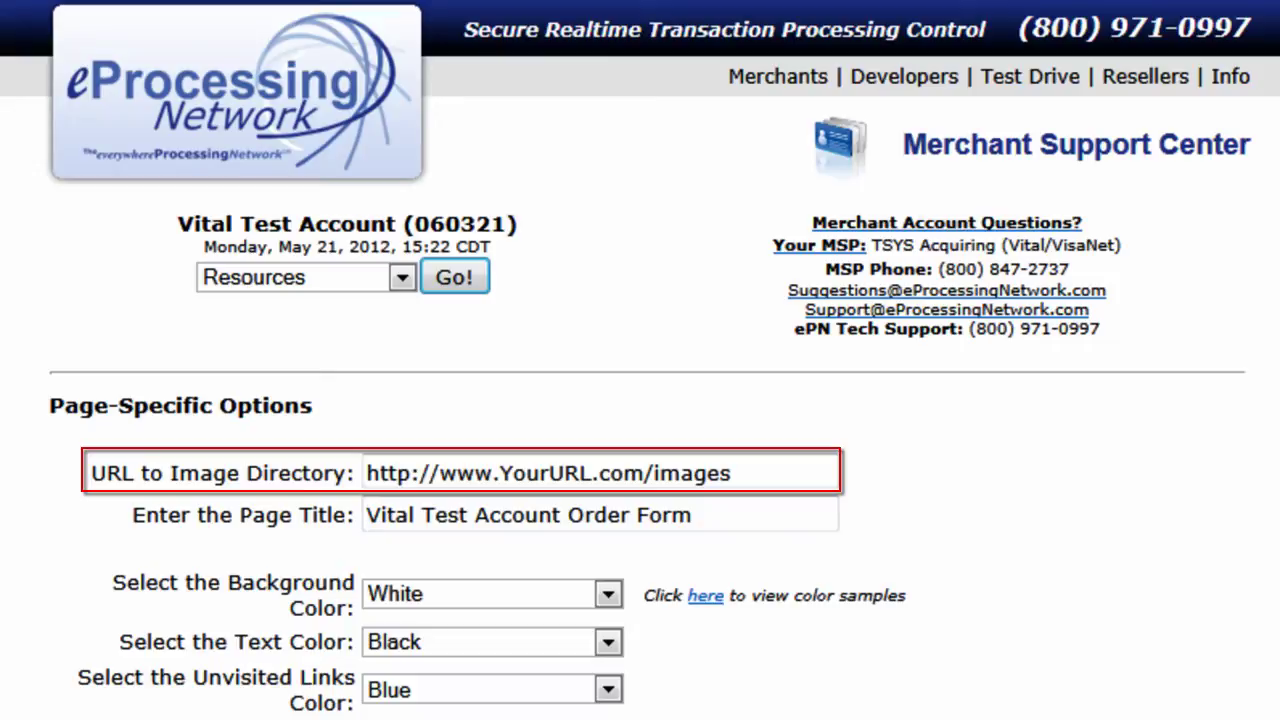
{"action": "left_click_drag", "start_coordinate": [732, 472], "coordinate": [322, 472]}
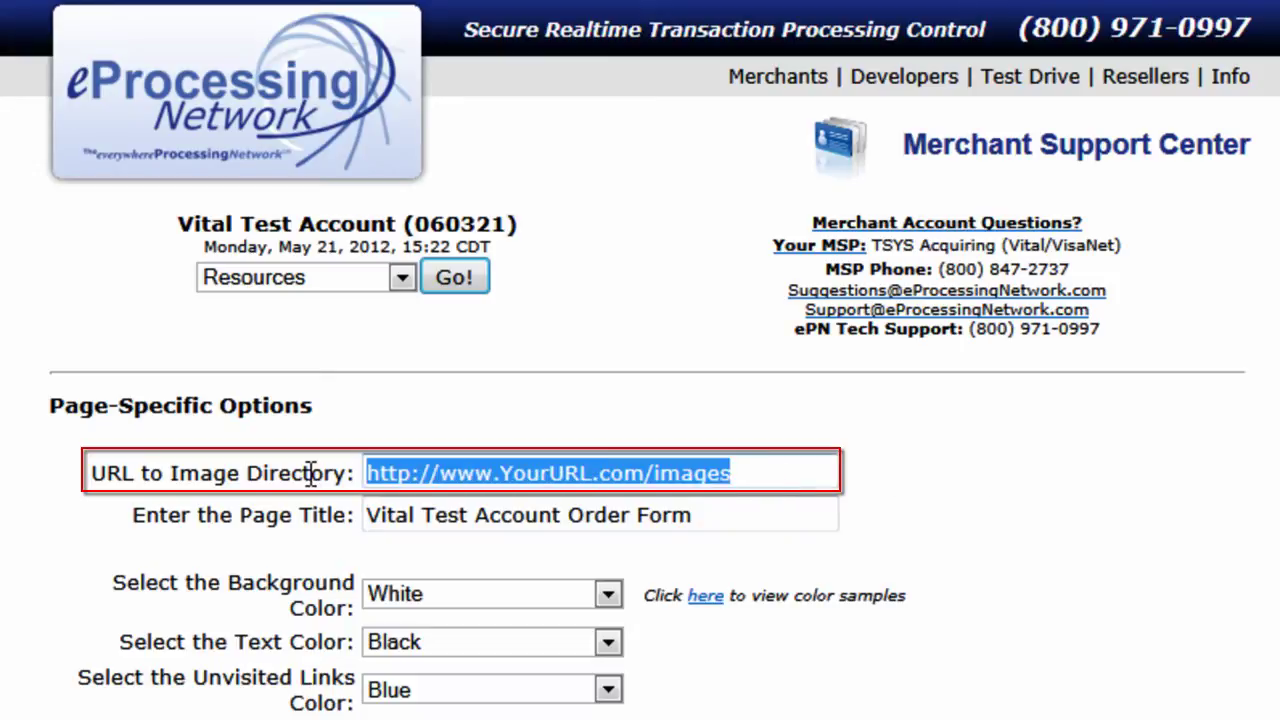
{"action": "type", "text": "http://www.epnreseller.com/images"}
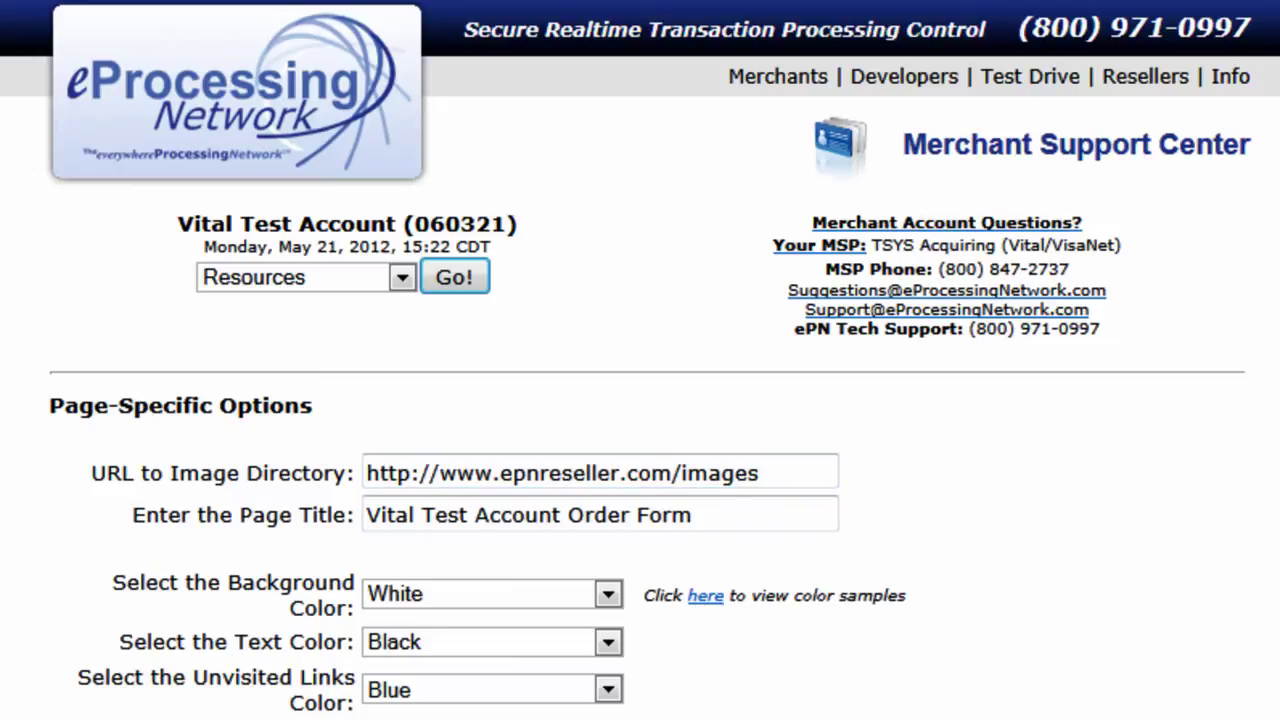
{"action": "left_click", "coordinate": [819, 530]}
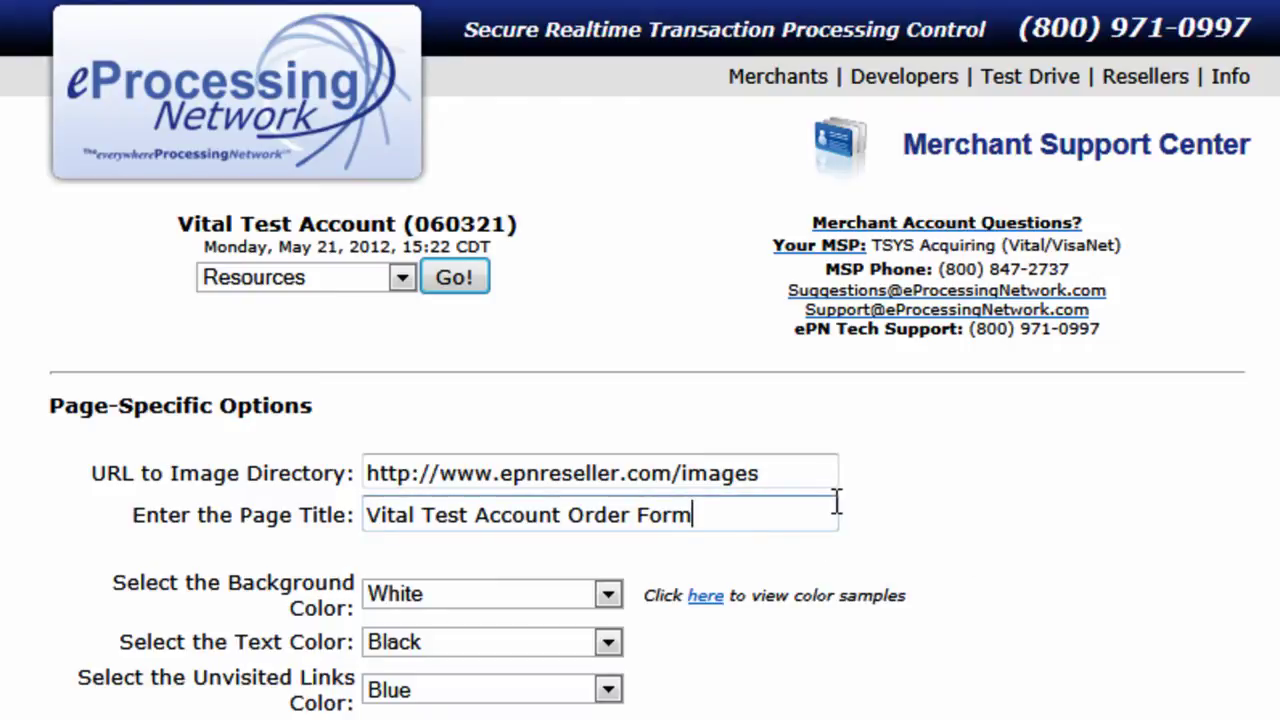
{"action": "left_click", "coordinate": [833, 484]}
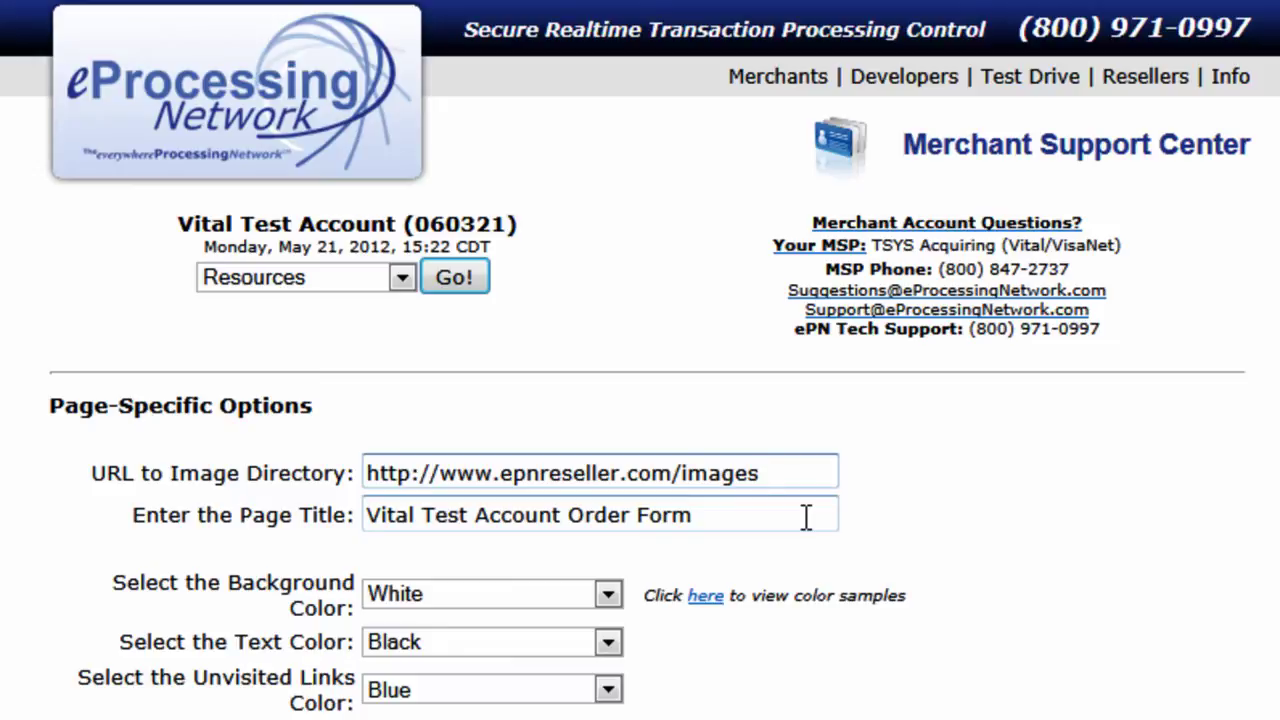
{"action": "left_click_drag", "start_coordinate": [806, 517], "coordinate": [256, 500]}
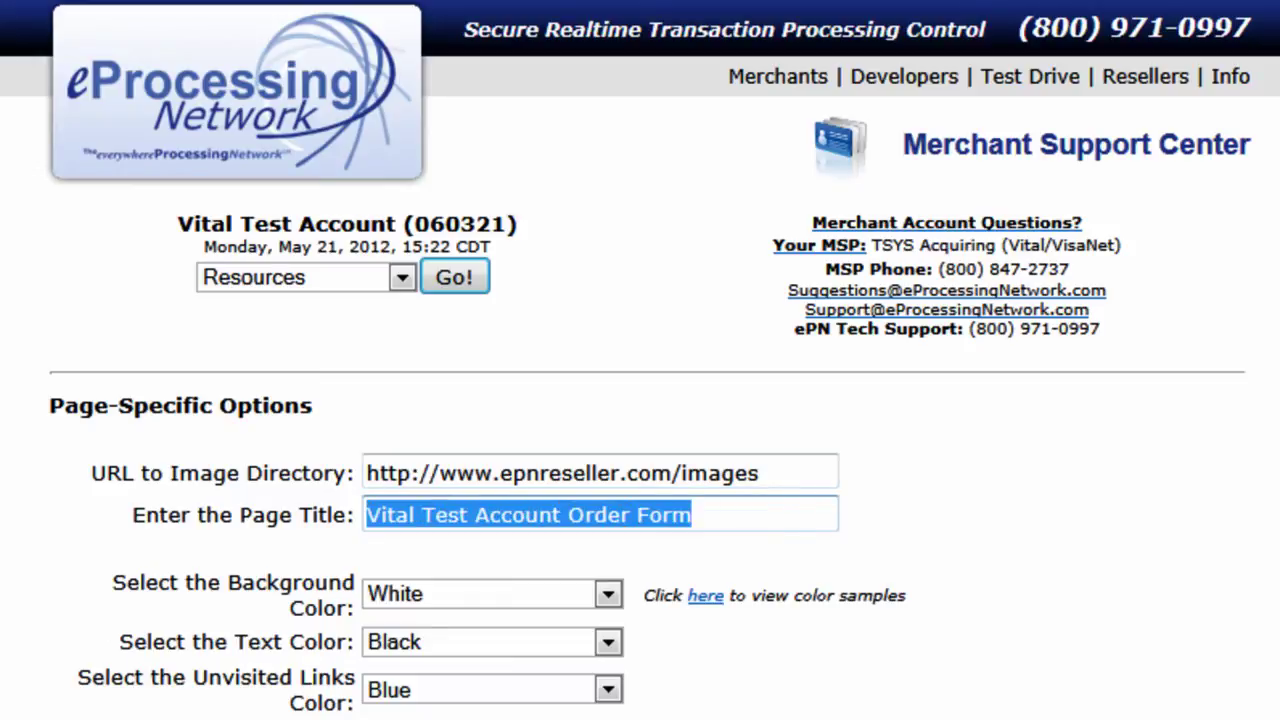
{"action": "type", "text": "Donation Page Title"}
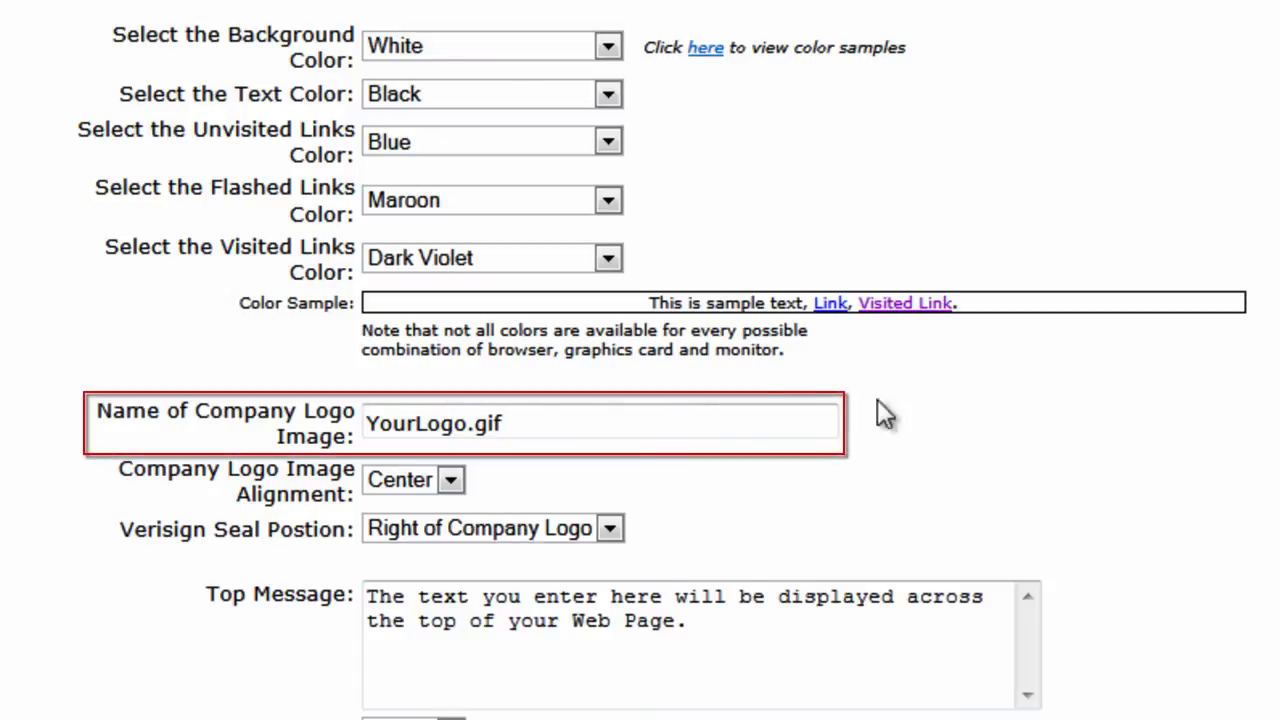
Change the logo image name from YourLogo.gif to iStock_Donate_Small.jpg, alignment Center.
{"action": "left_click_drag", "start_coordinate": [776, 423], "coordinate": [255, 440]}
{"action": "type", "text": "iStock_Donate_Small.jpg"}
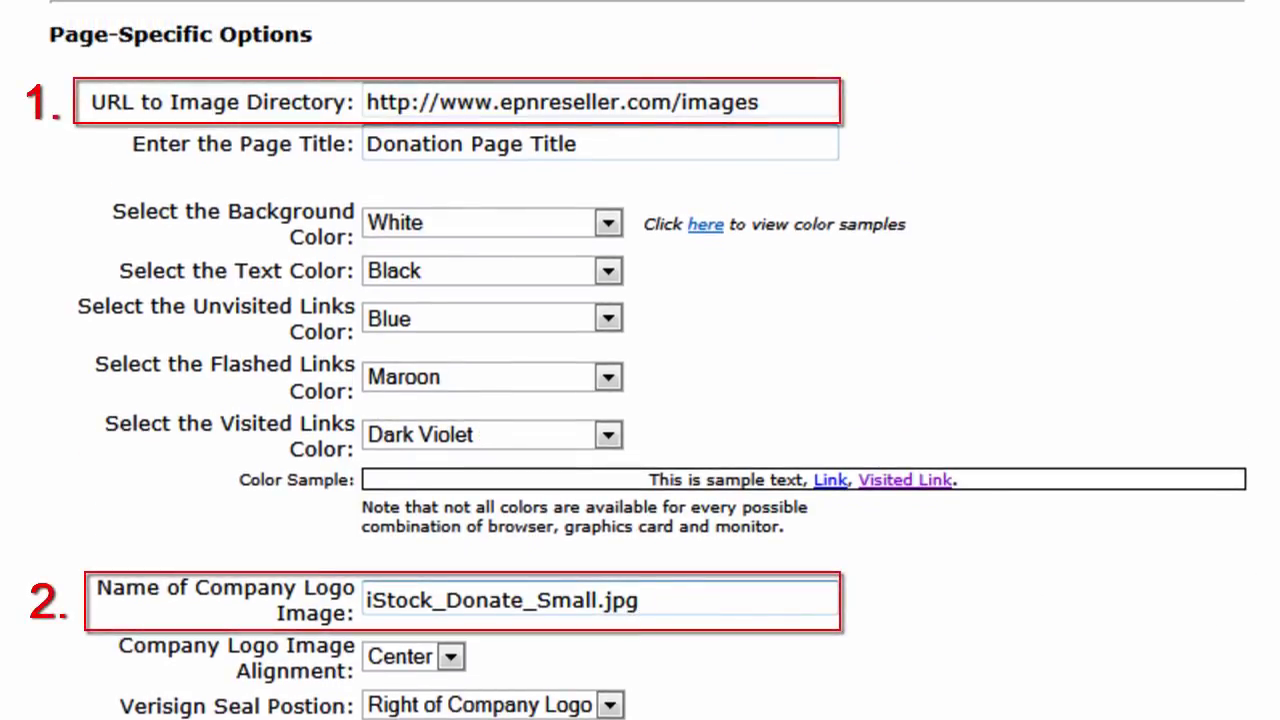
{"action": "left_click", "coordinate": [820, 106]}
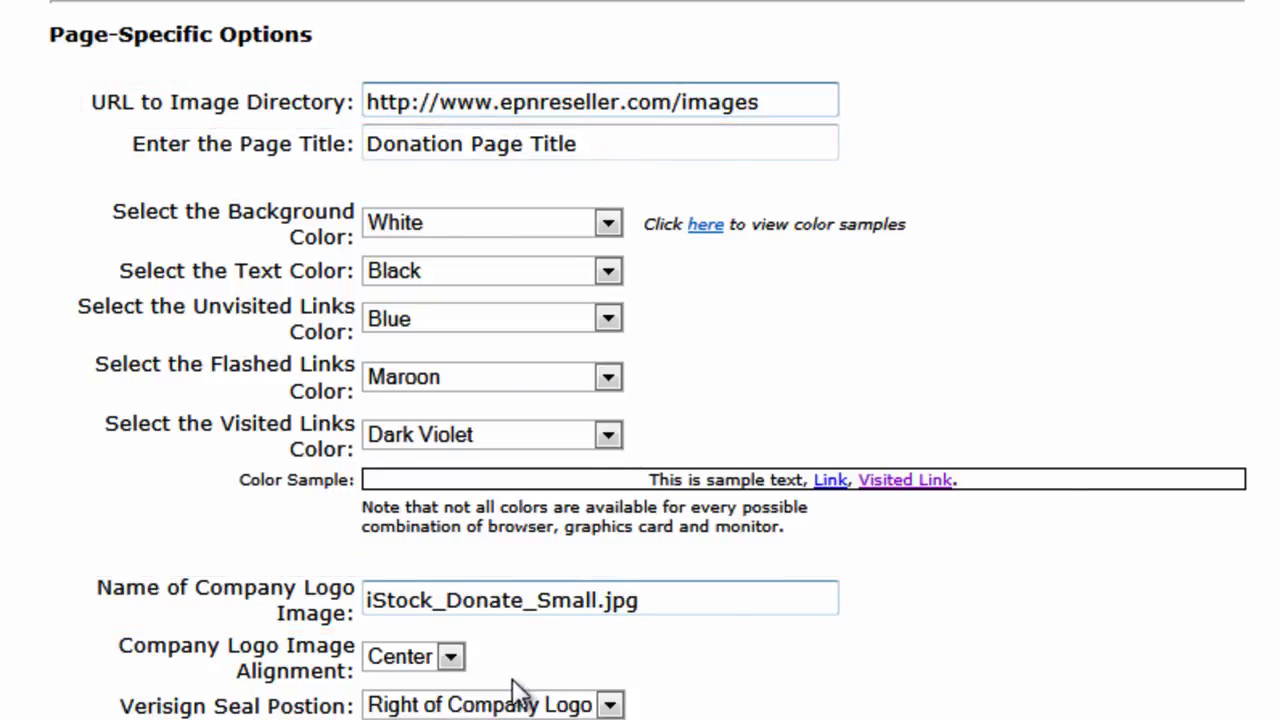
{"action": "left_click", "coordinate": [452, 658]}
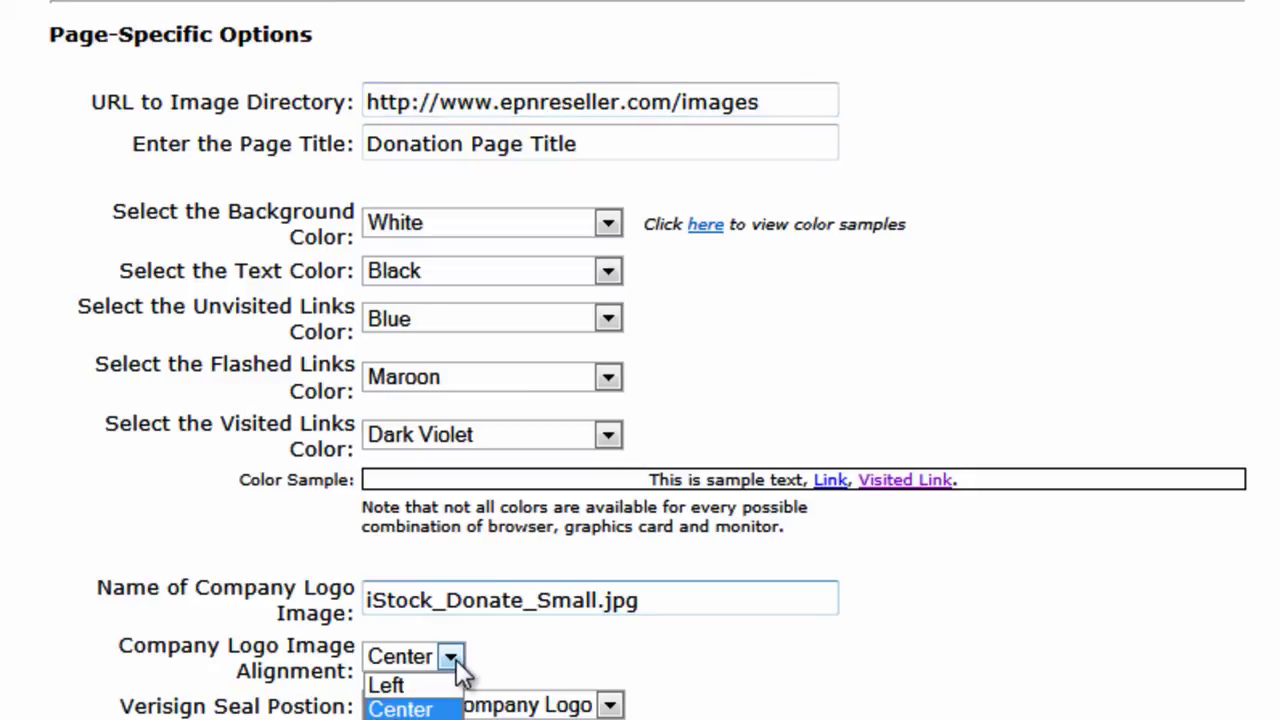
{"action": "left_click", "coordinate": [535, 672]}
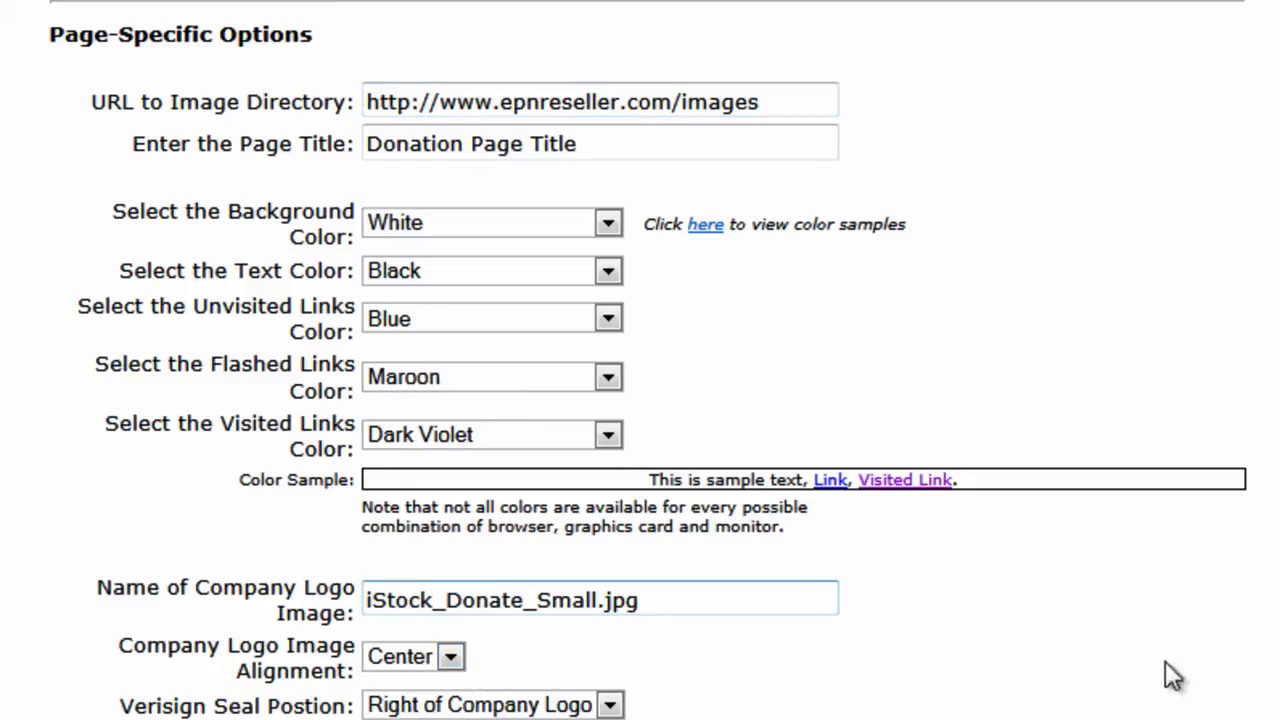
{"action": "scroll", "coordinate": [640, 360], "scroll_direction": "down", "scroll_amount": 7}
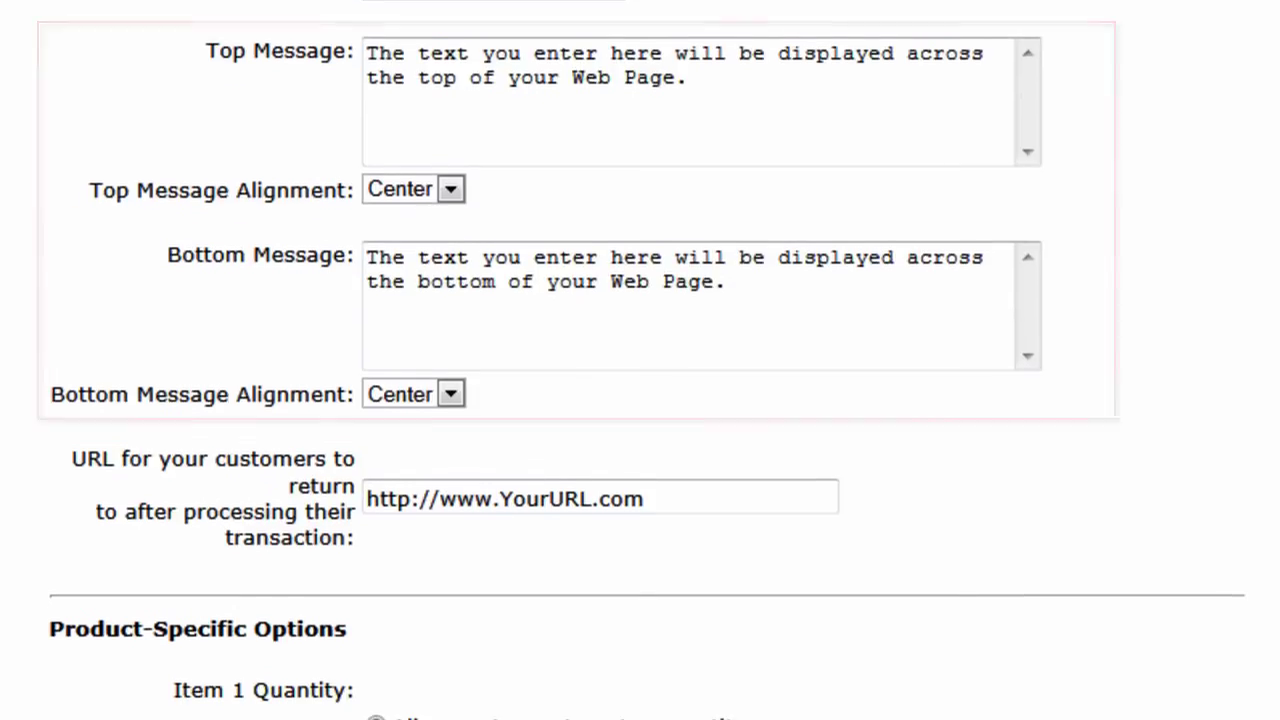
Replace the top message with 'We are a Non-Profit Organization'.
{"action": "triple_click", "coordinate": [700, 71]}
{"action": "type", "text": "We a"}
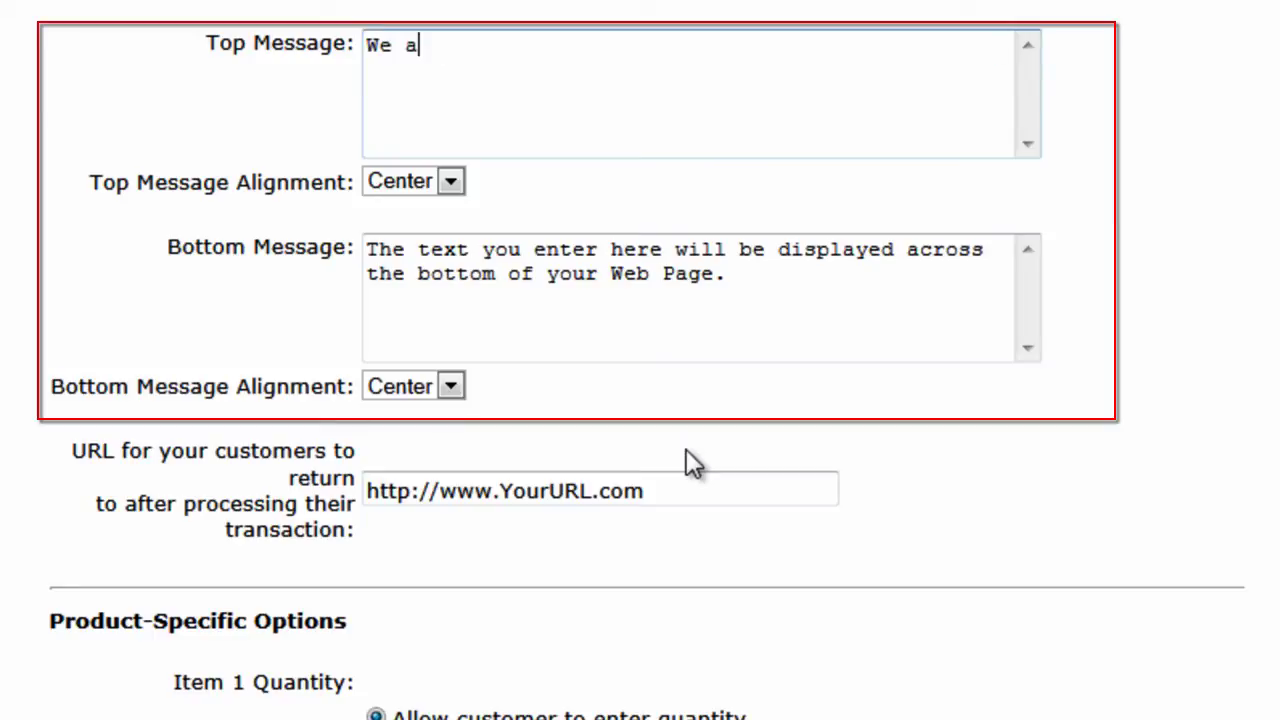
{"action": "type", "text": "re a Non-"}
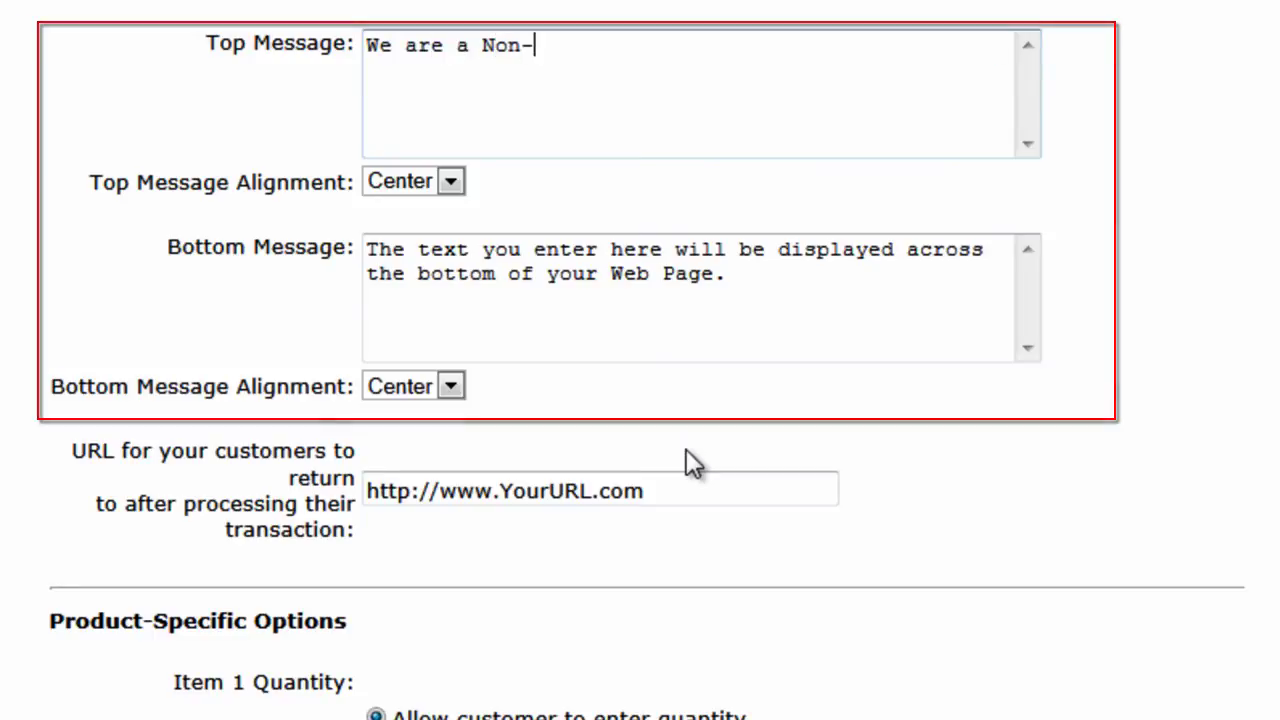
{"action": "type", "text": "Profit Organiza"}
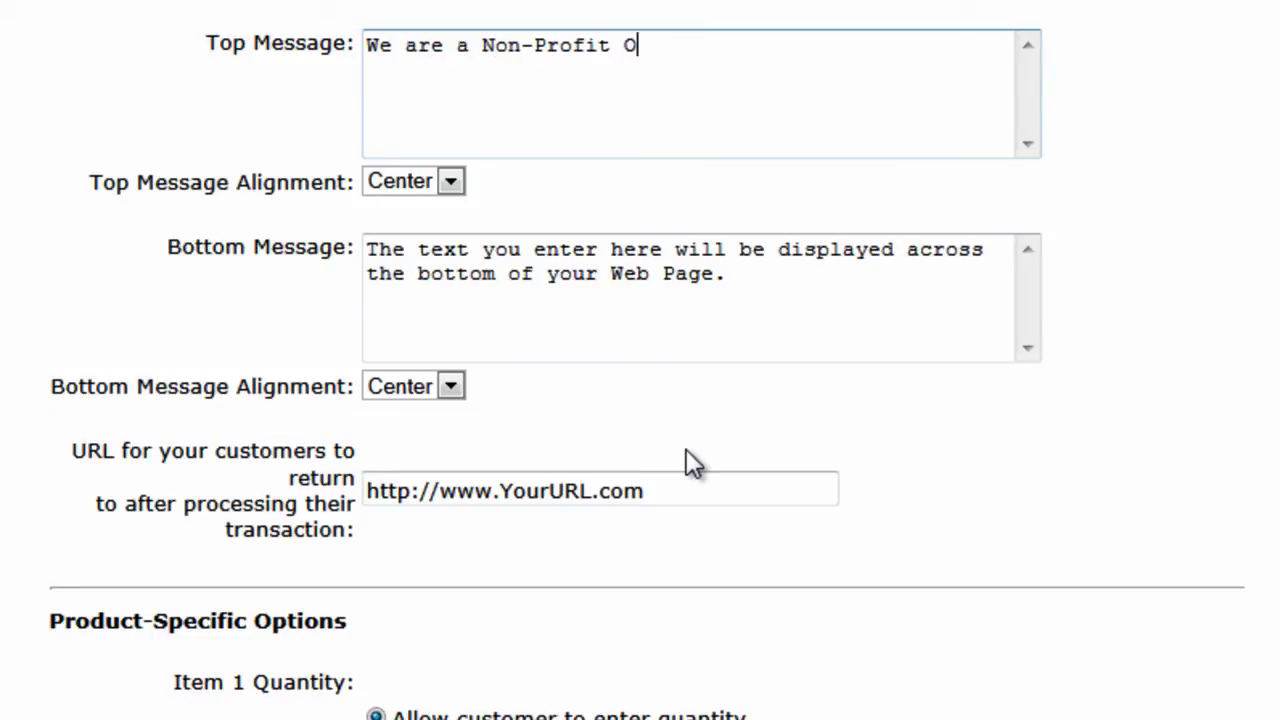
{"action": "type", "text": "tion"}
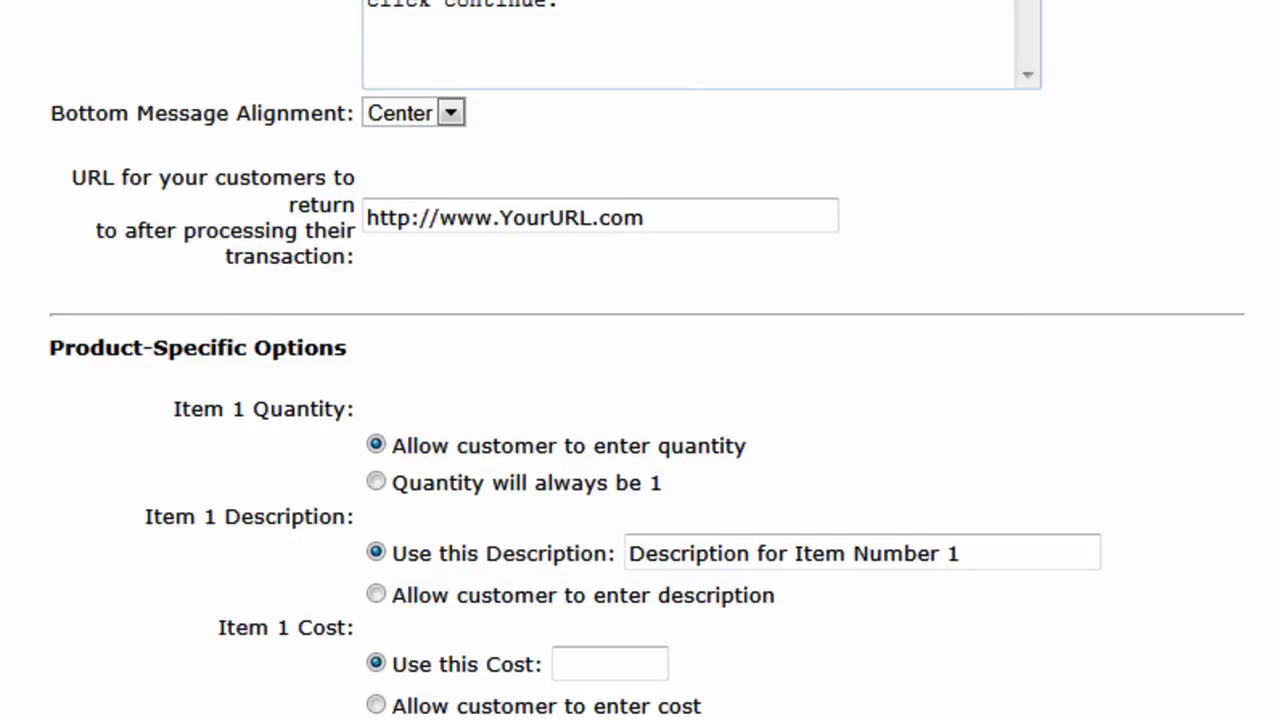
{"action": "scroll", "coordinate": [640, 360], "scroll_direction": "down", "scroll_amount": 3}
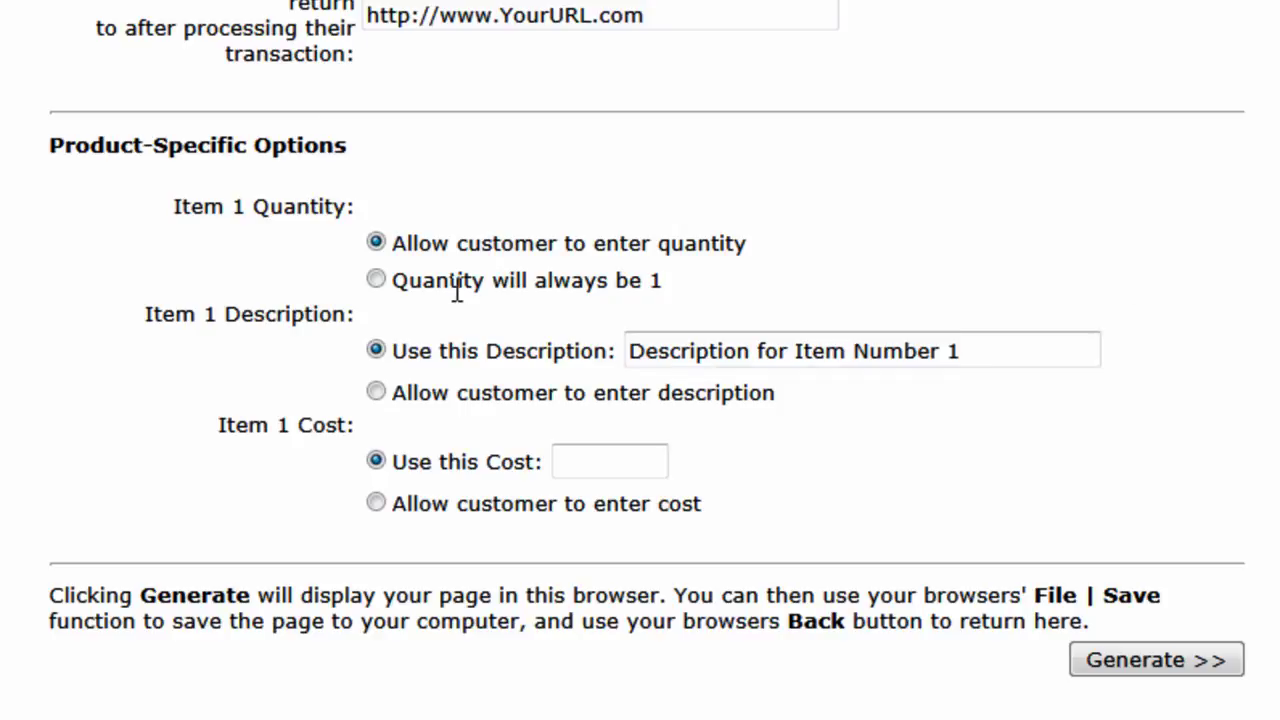
Fix Item 1 quantity at 1, let customers enter description and cost, and generate the page.
{"action": "left_click", "coordinate": [376, 280]}
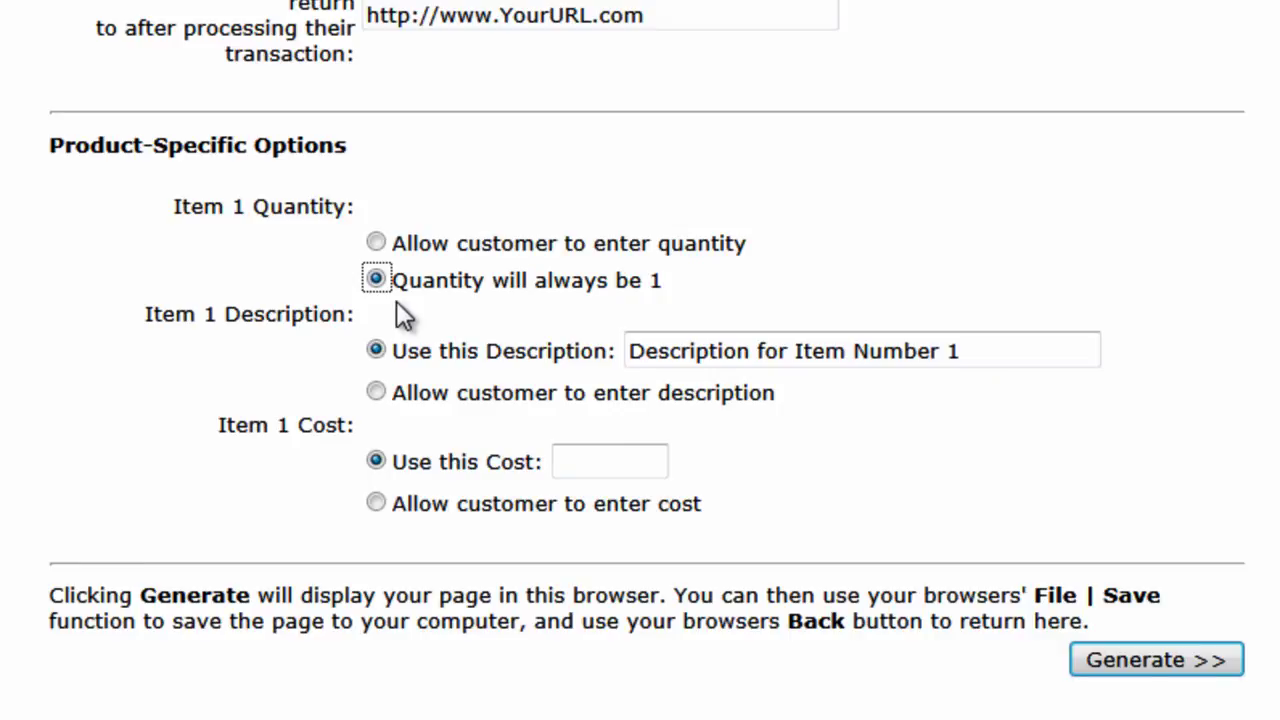
{"action": "left_click", "coordinate": [376, 394]}
{"action": "left_click", "coordinate": [622, 461]}
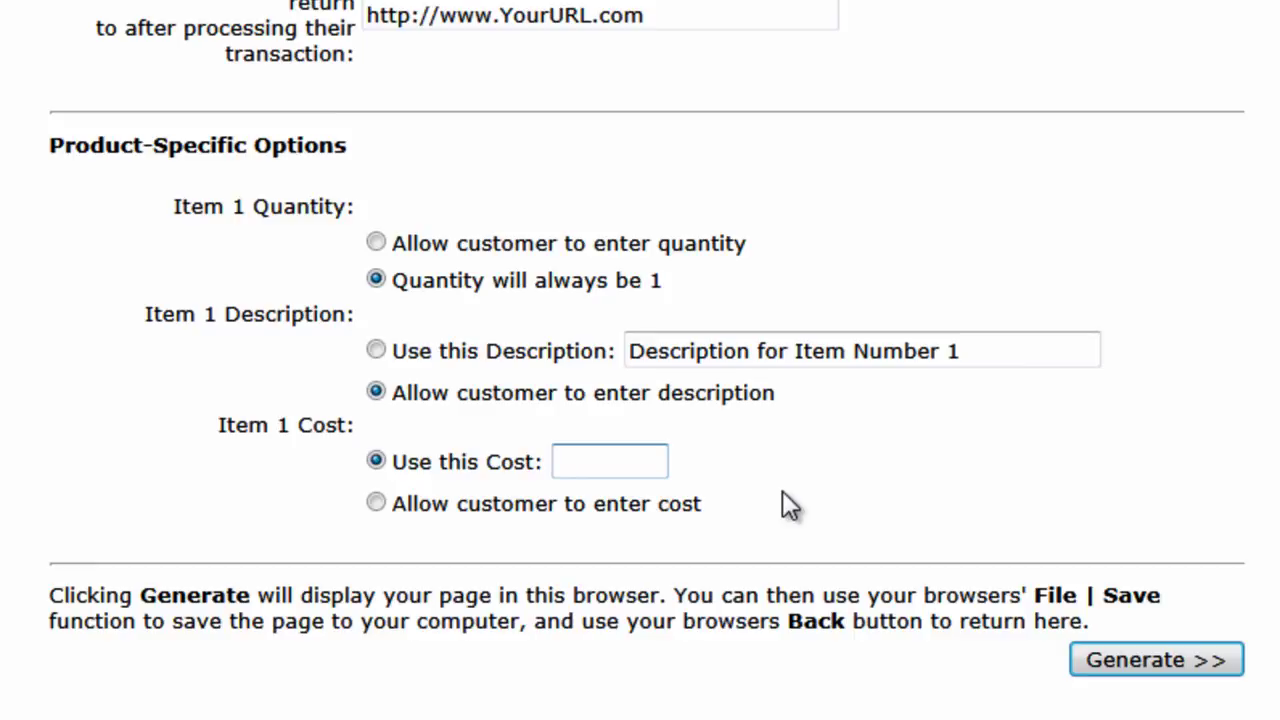
{"action": "left_click", "coordinate": [378, 505]}
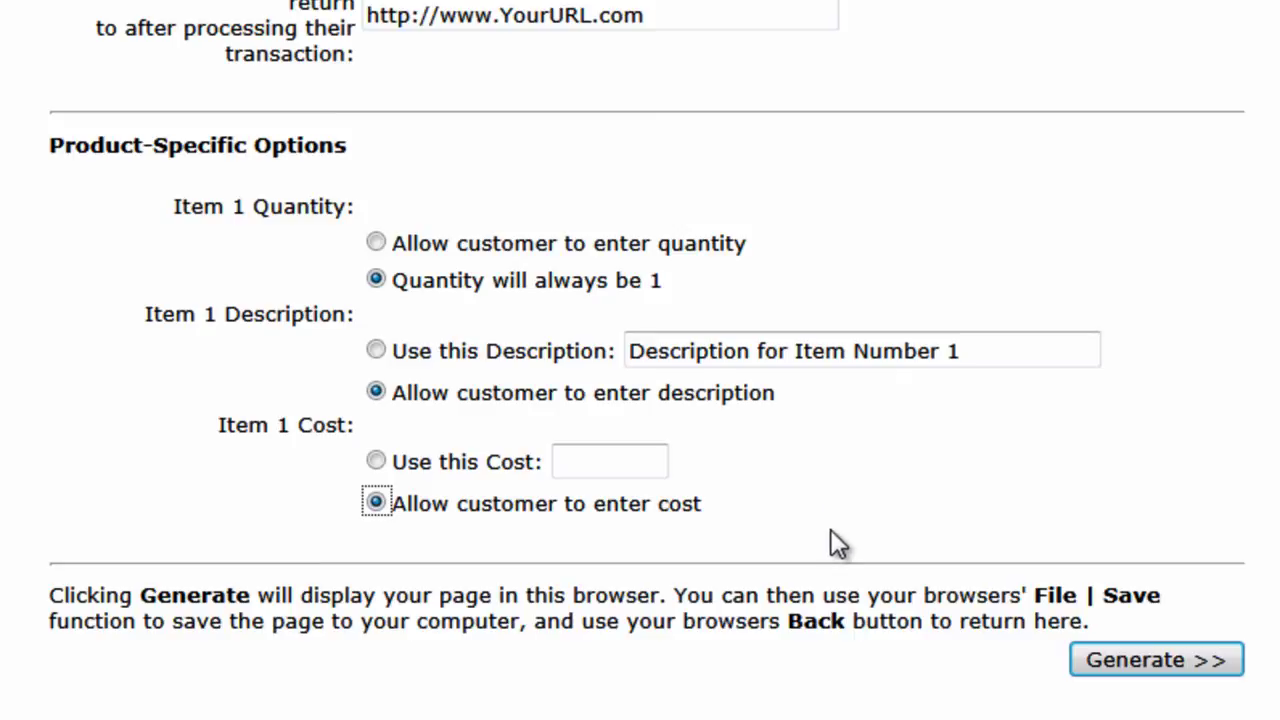
{"action": "left_click", "coordinate": [1222, 668]}
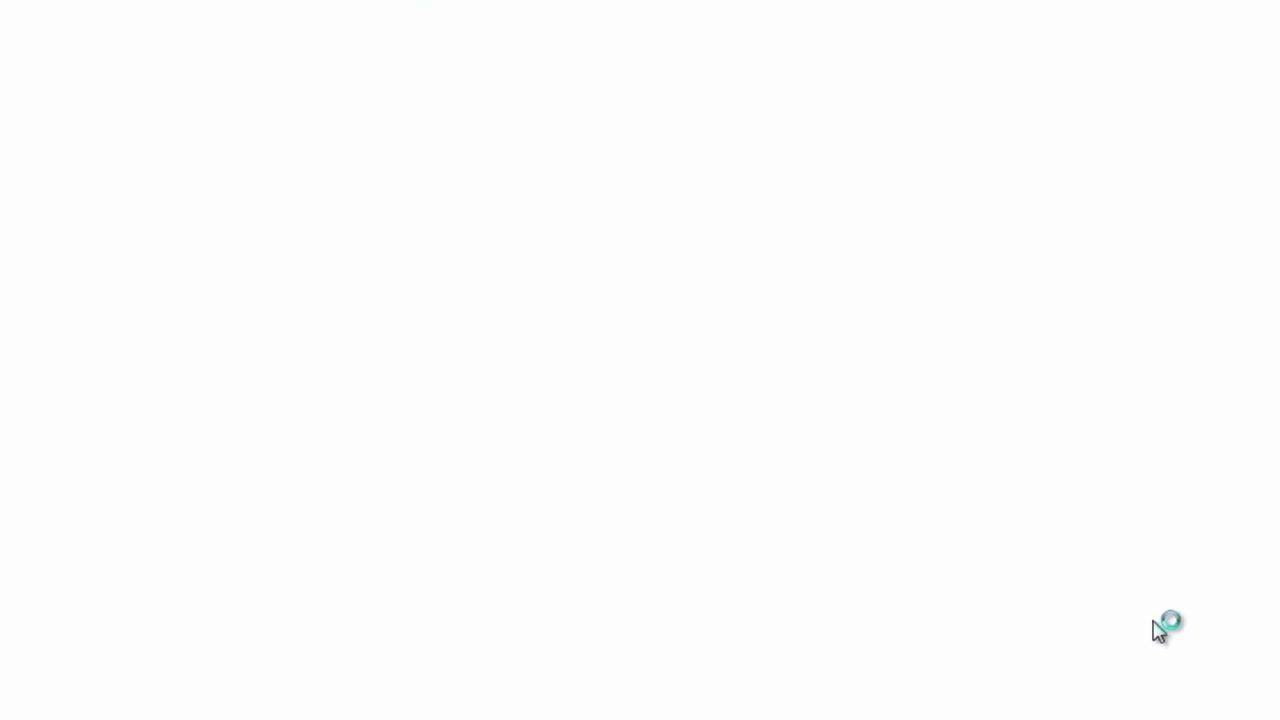